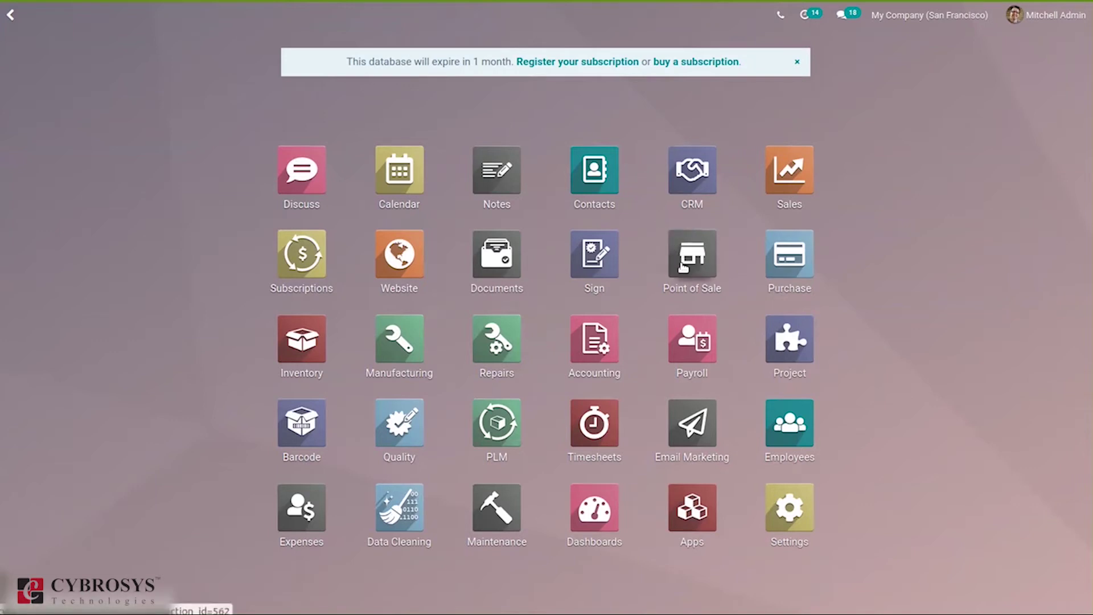
- Open the Point of Sale app and show the Bar shop card's options menu
click(682, 268)
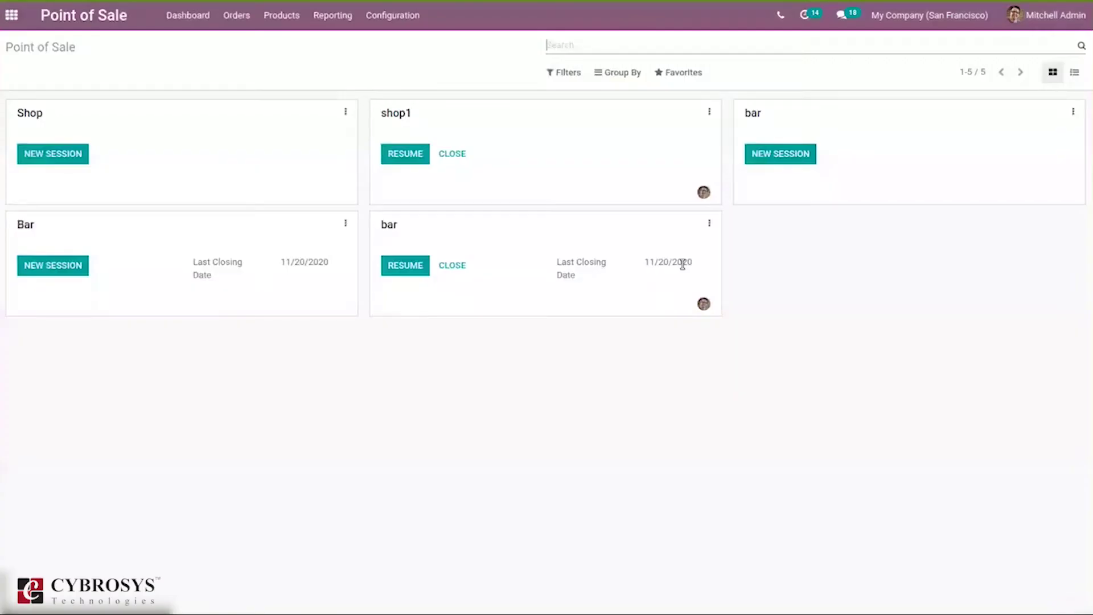
click(345, 224)
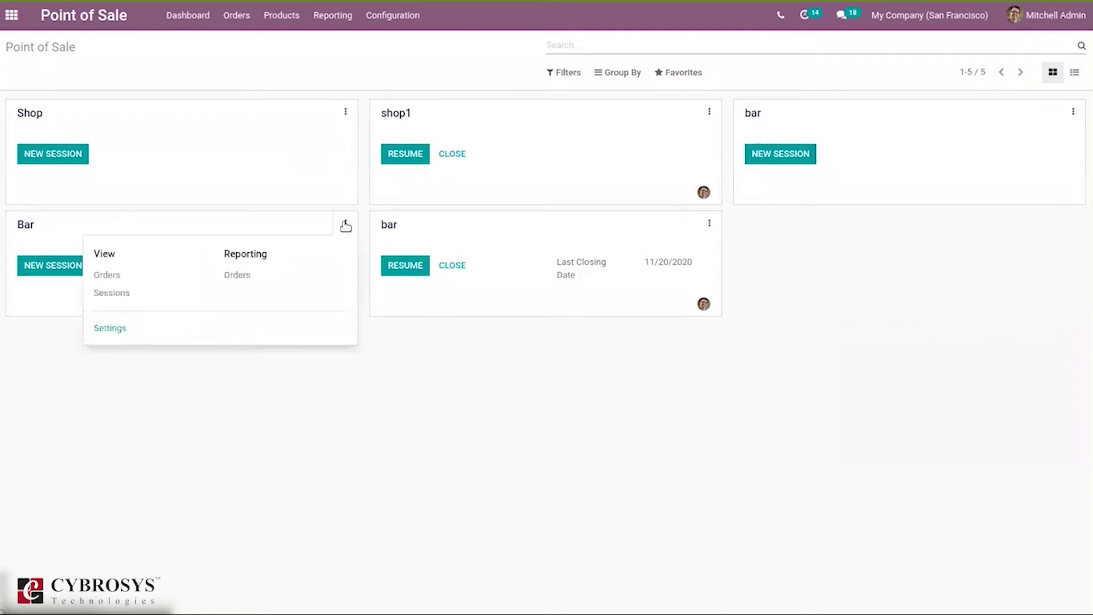
- In the Bar shop settings, confirm Bill Splitting and Bill Printing are enabled and save
click(108, 330)
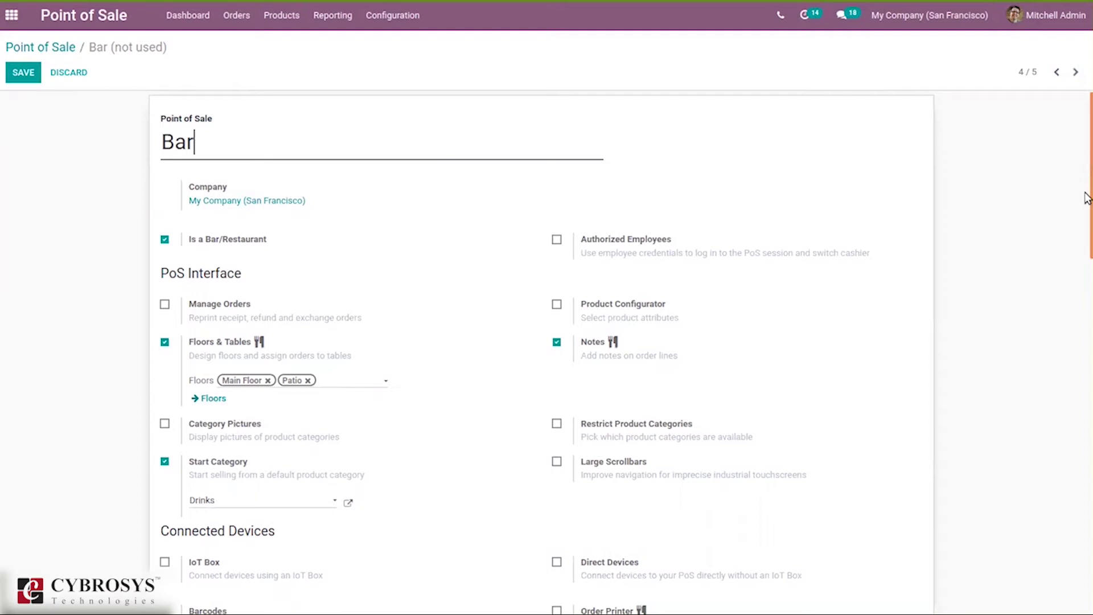
drag(1087, 197, 1087, 240)
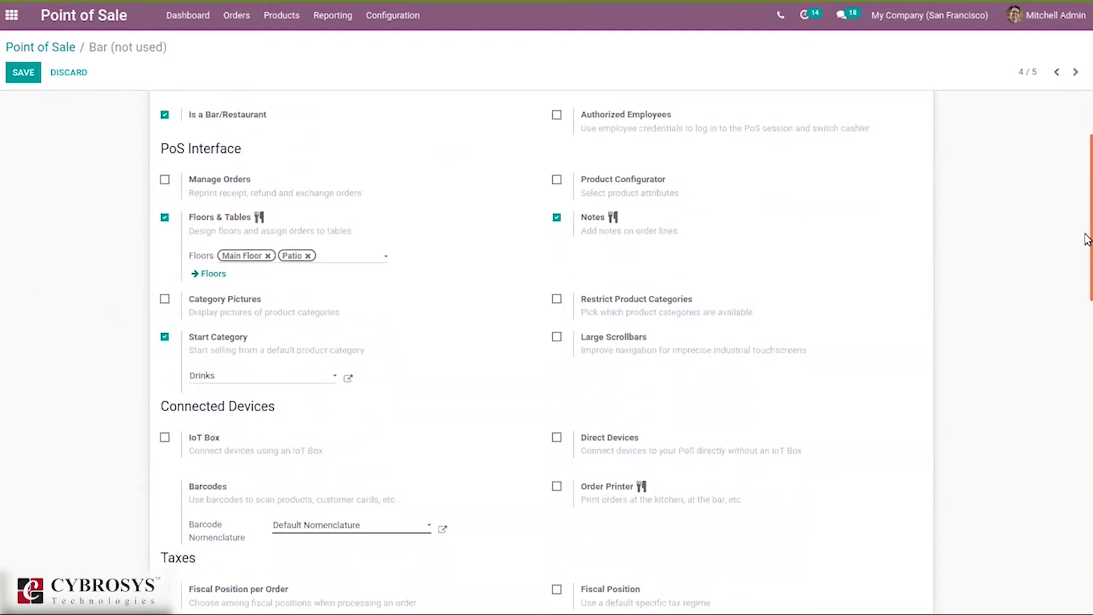
drag(1086, 240, 1086, 509)
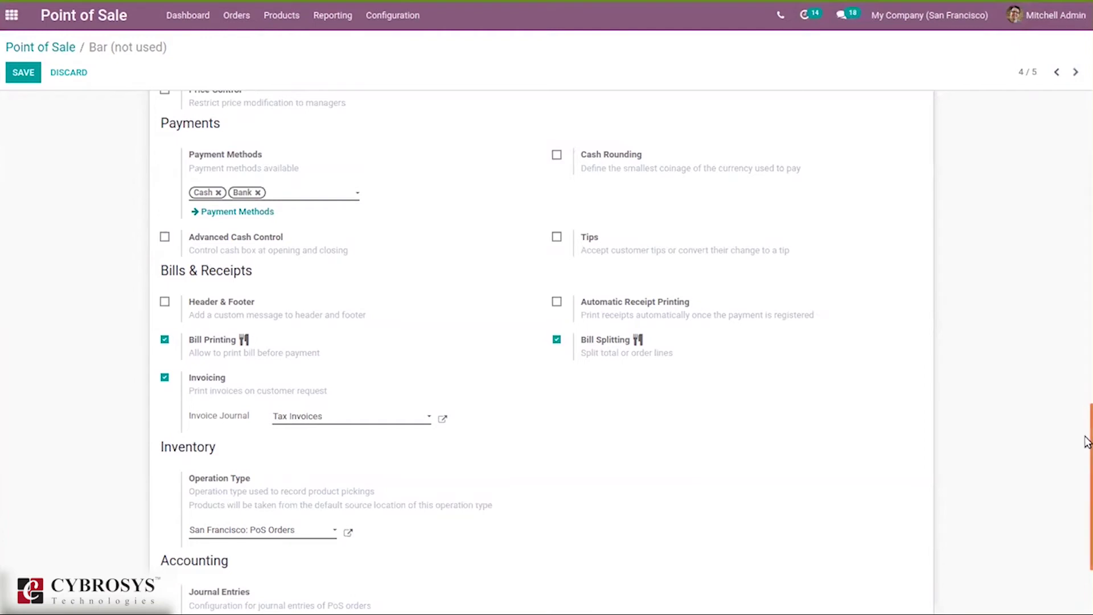
drag(1087, 441, 1087, 129)
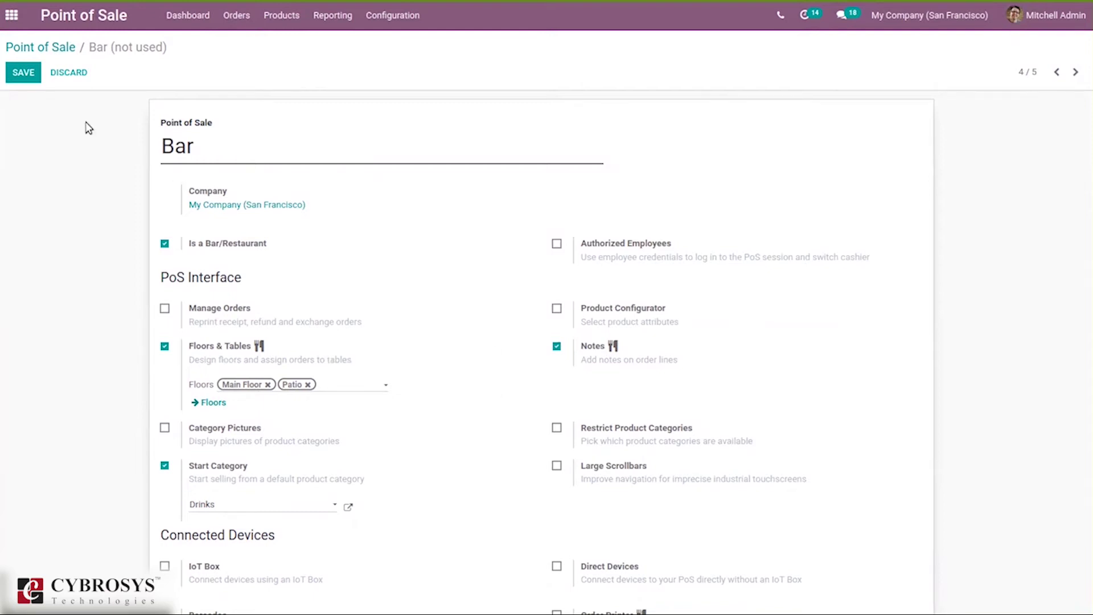
click(26, 74)
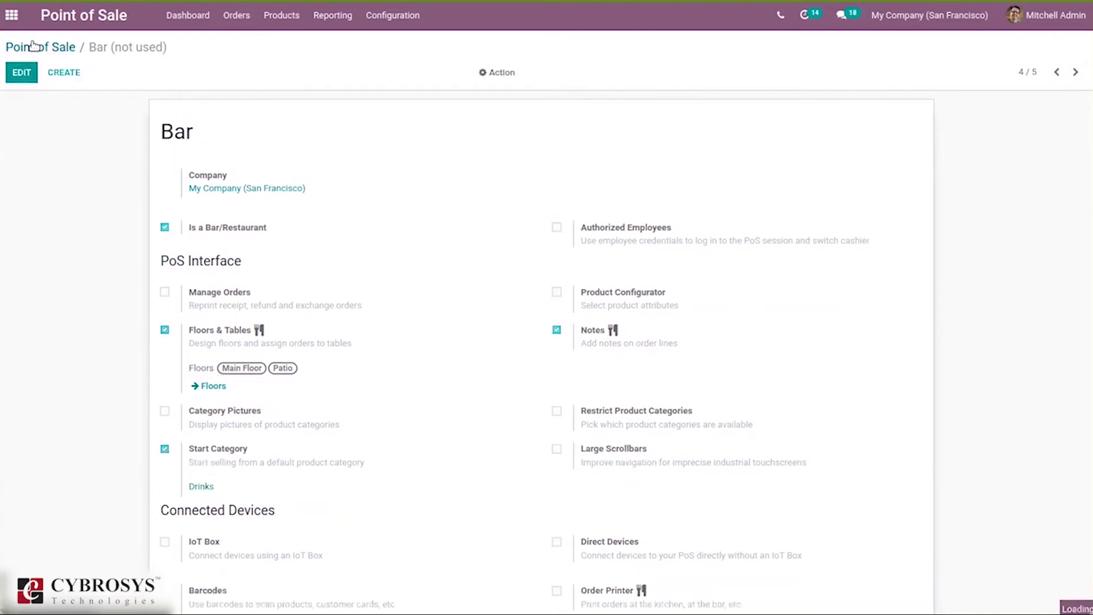
- Start a new Bar session and open an order on Main Floor table T3
click(32, 45)
click(30, 263)
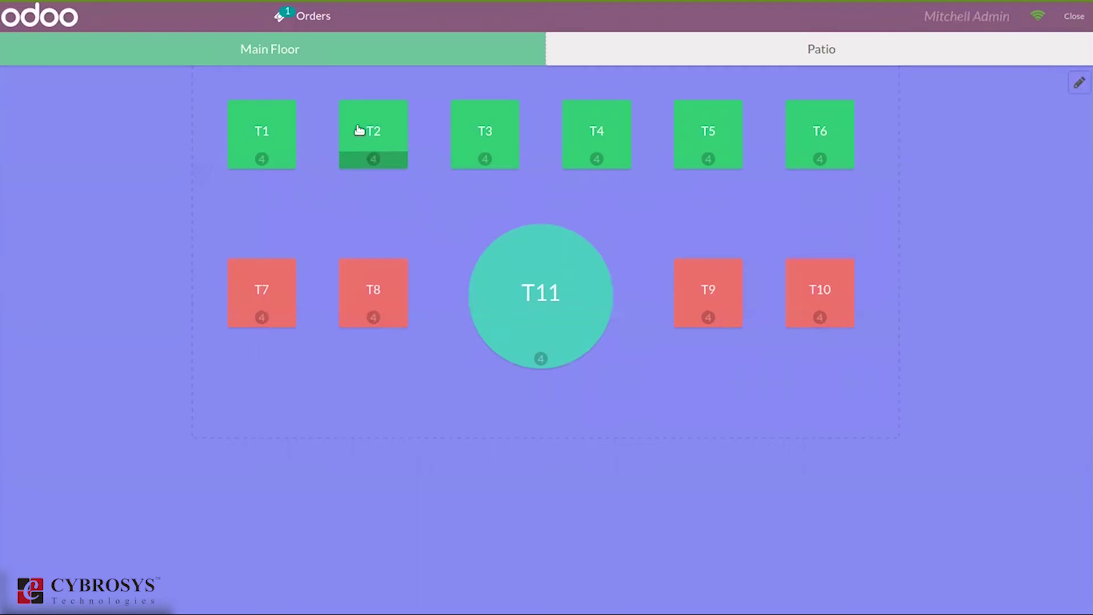
click(486, 127)
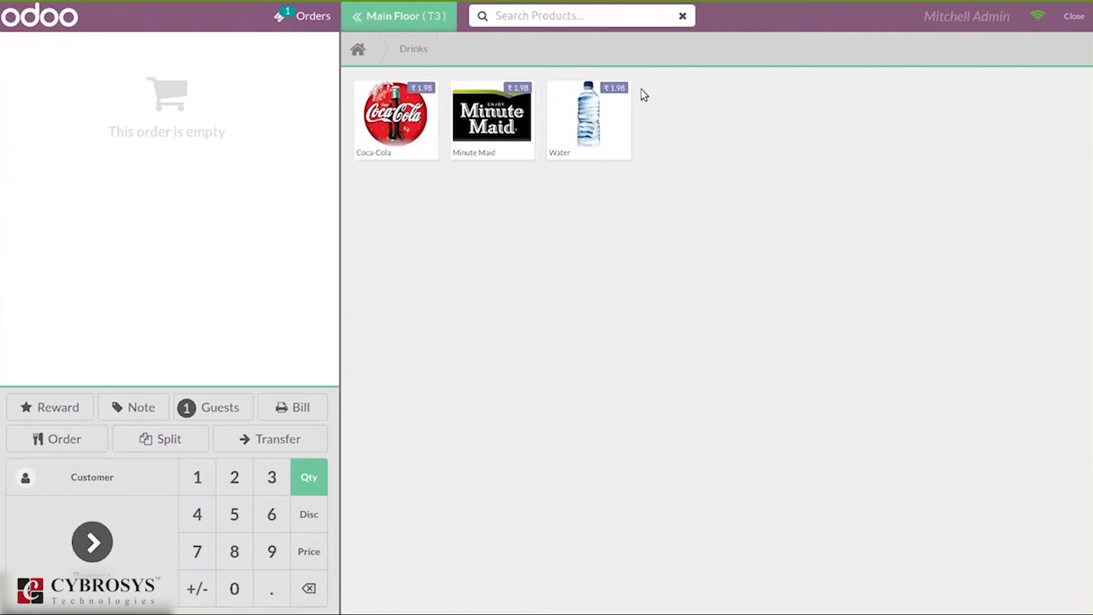
- Add Club Sandwiches and 2 Cheese Burgers from the Food category to T3's order
click(366, 51)
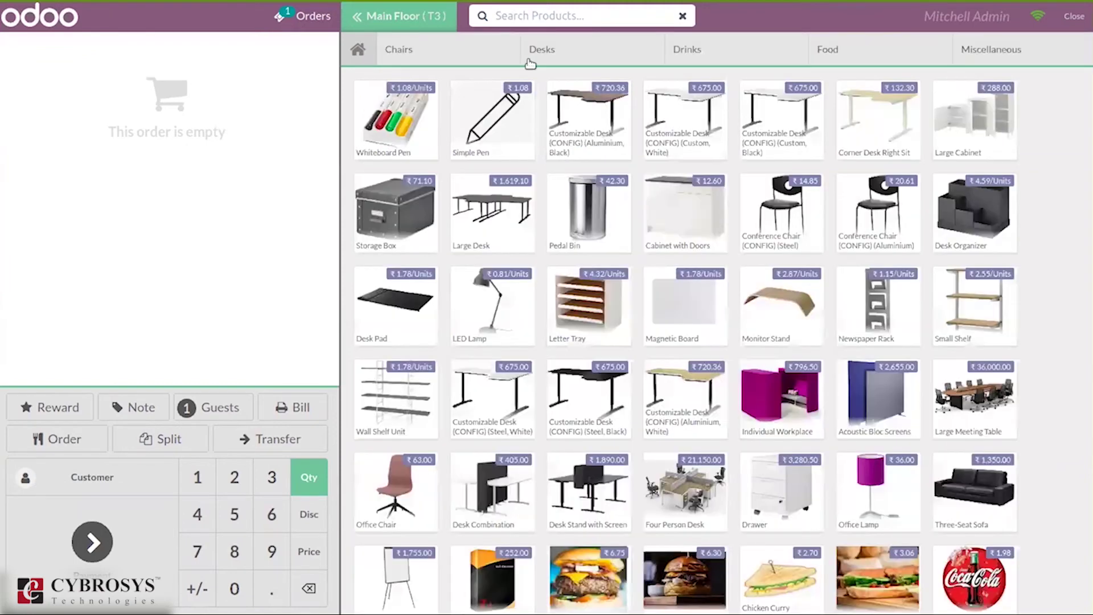
click(838, 54)
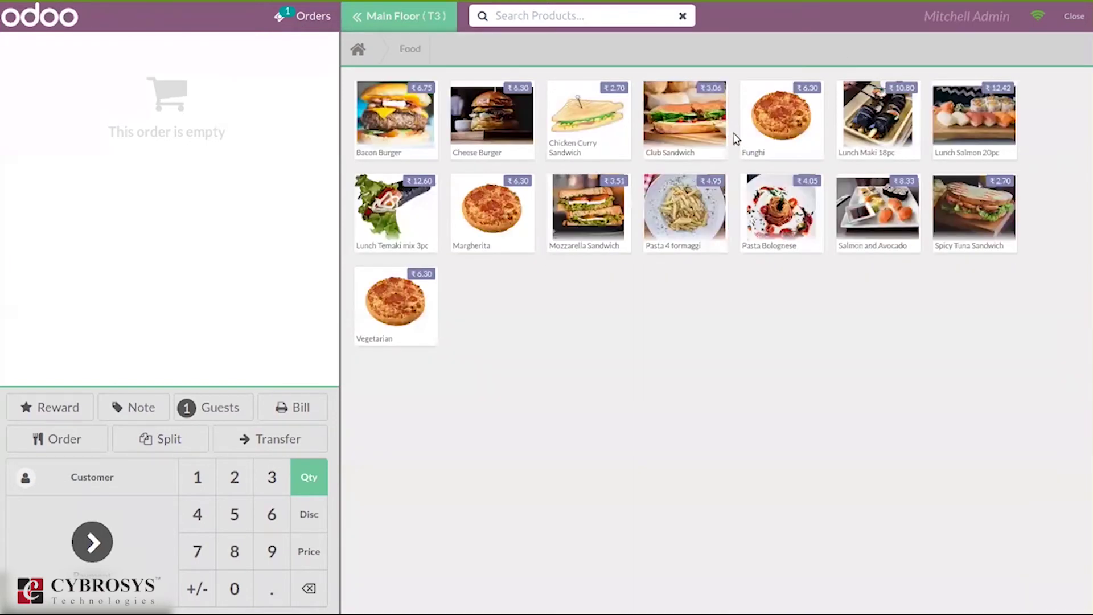
click(679, 117)
click(679, 118)
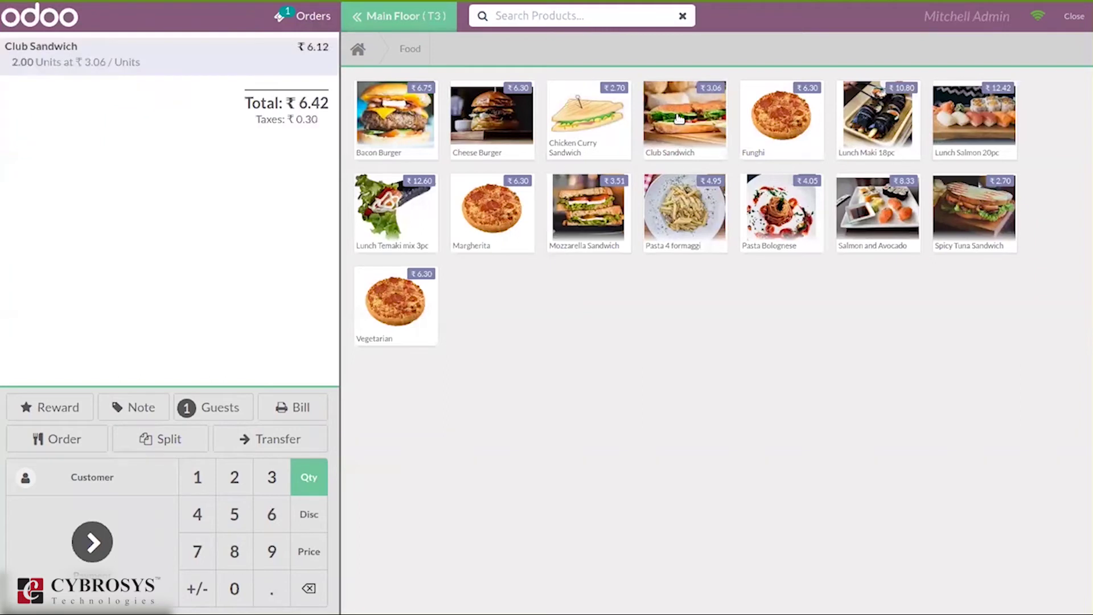
click(679, 118)
click(678, 118)
click(679, 118)
click(678, 118)
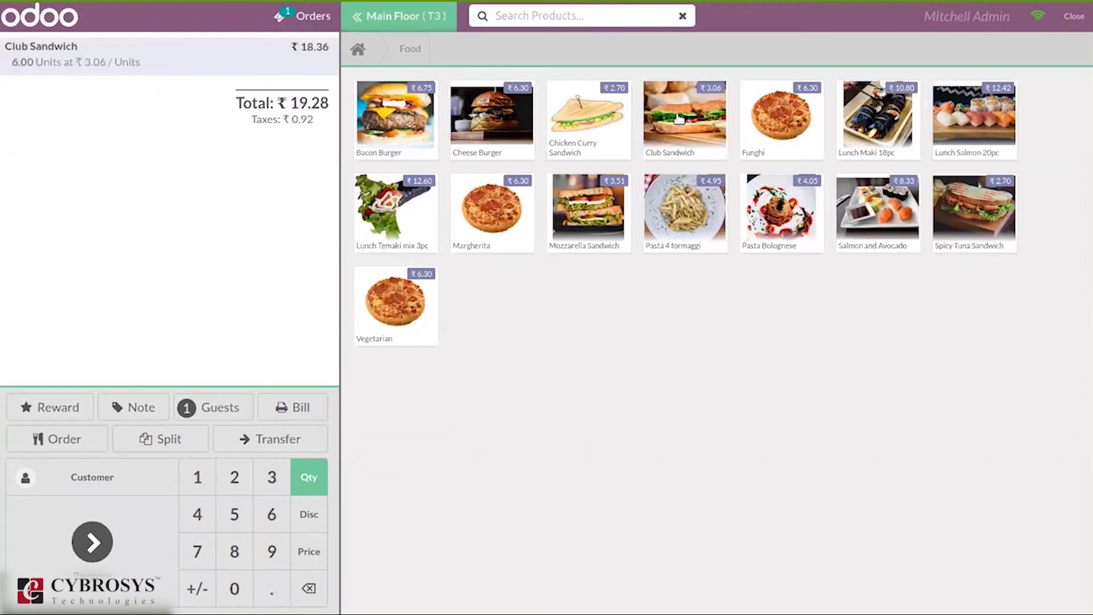
click(504, 123)
click(504, 122)
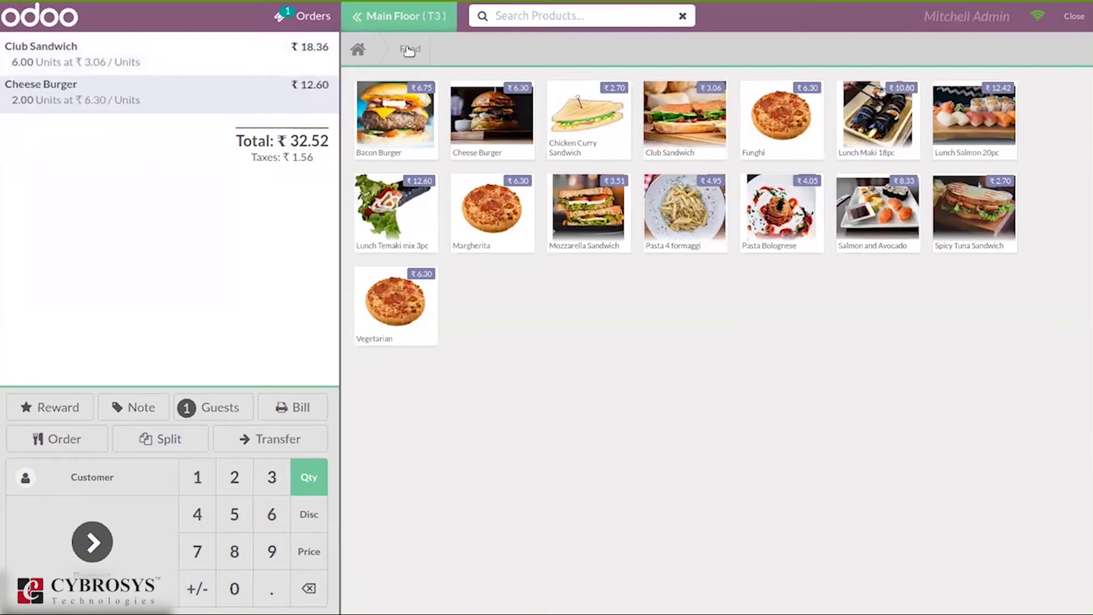
- Add Waters and 1 Coca-Cola from Drinks, bringing the order to ₹47.08
click(359, 49)
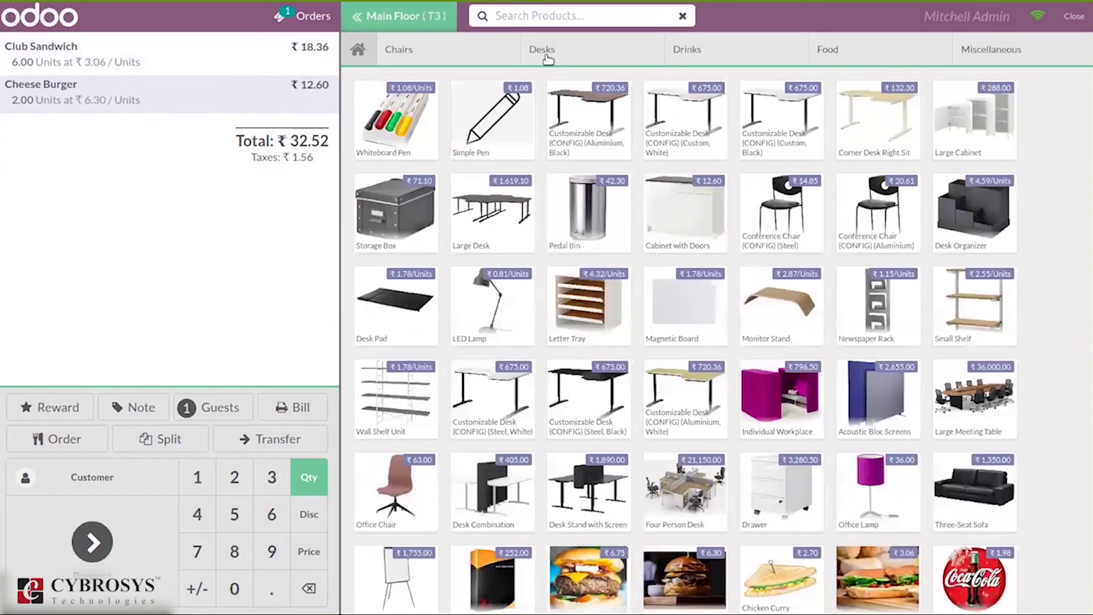
click(715, 54)
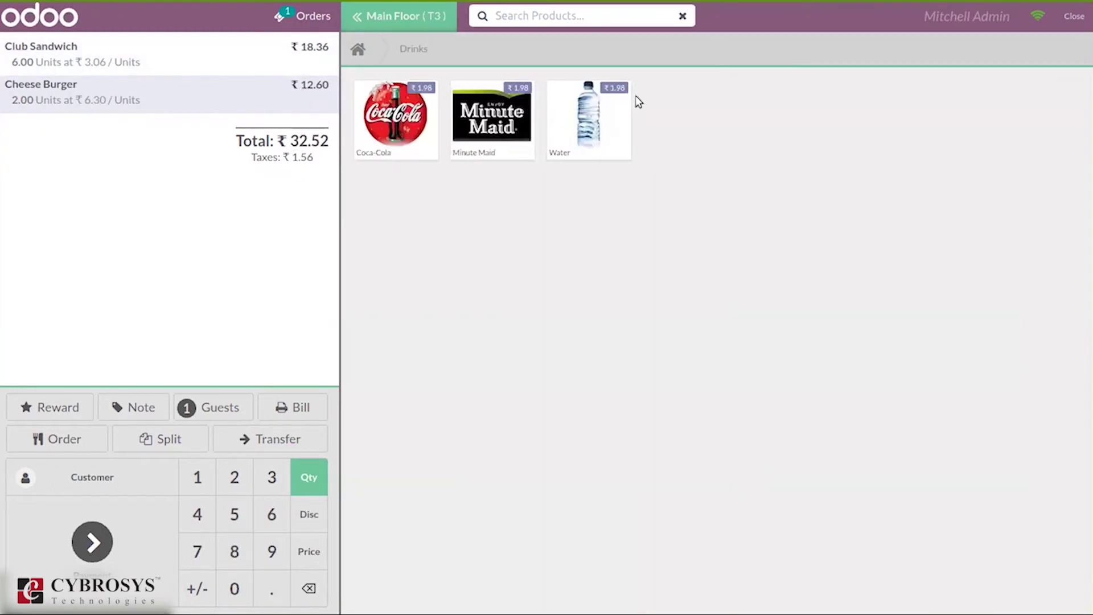
click(595, 115)
click(595, 115)
click(595, 115)
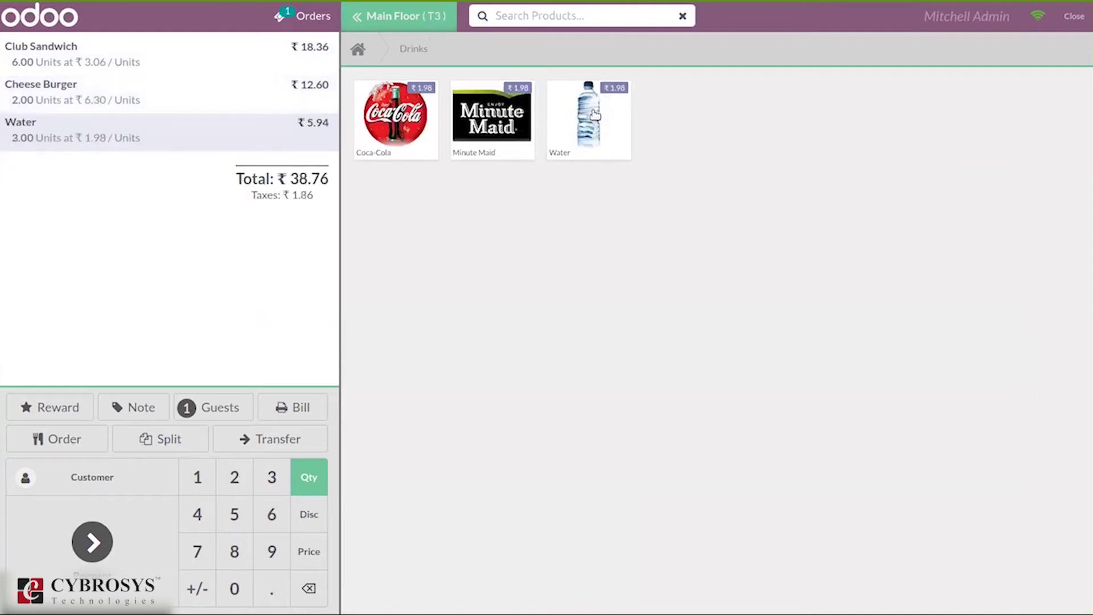
click(594, 115)
click(595, 115)
click(595, 115)
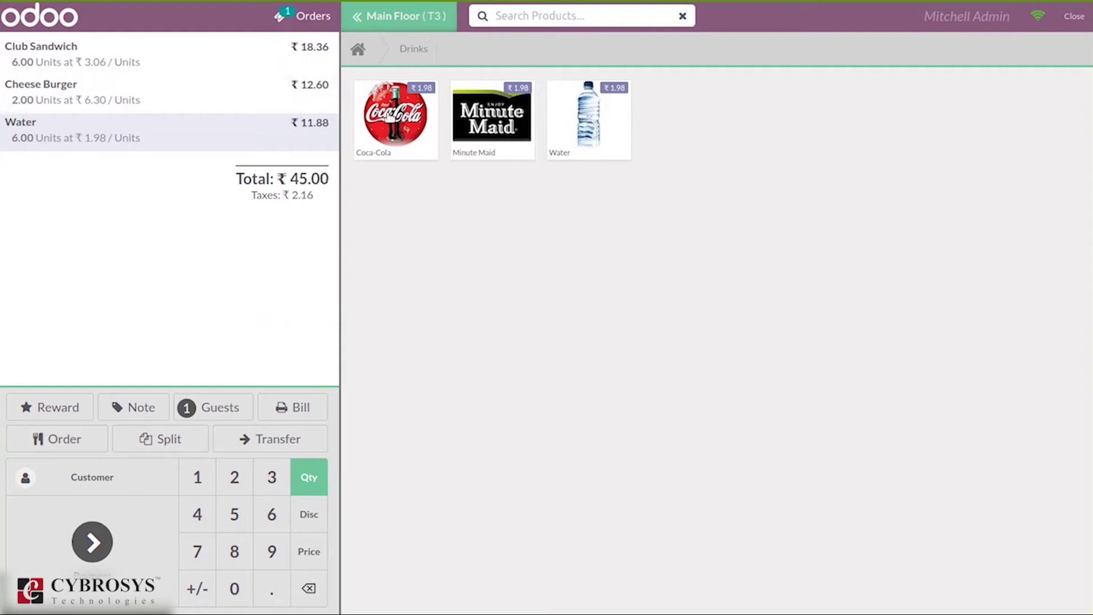
click(396, 113)
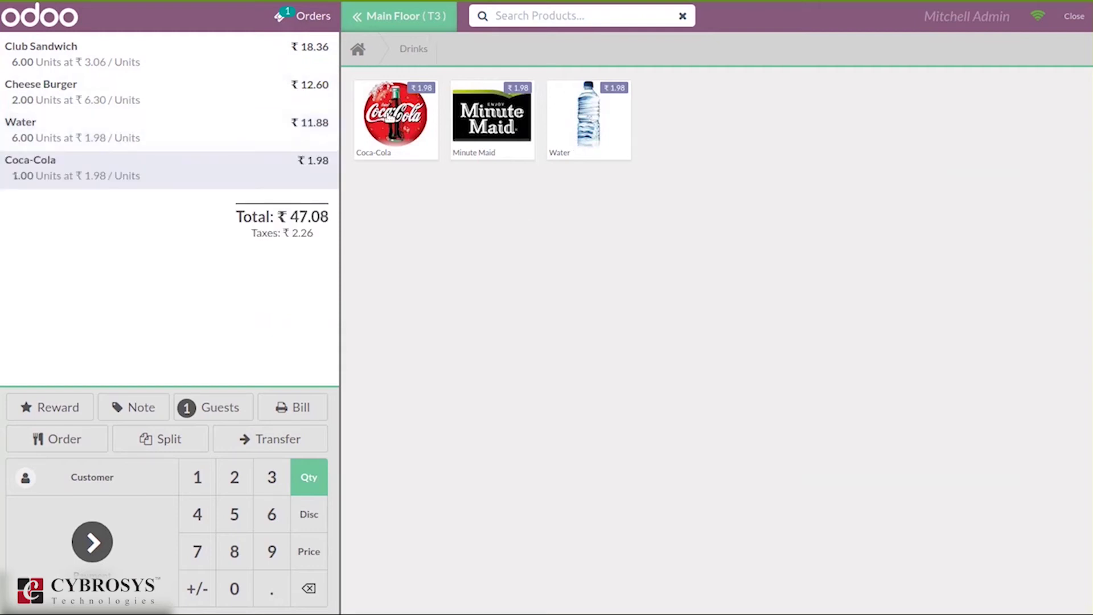
- Open Bill Splitting and move 3 Club Sandwiches, 1 Cheese Burger and 2 Waters to the new bill
click(146, 439)
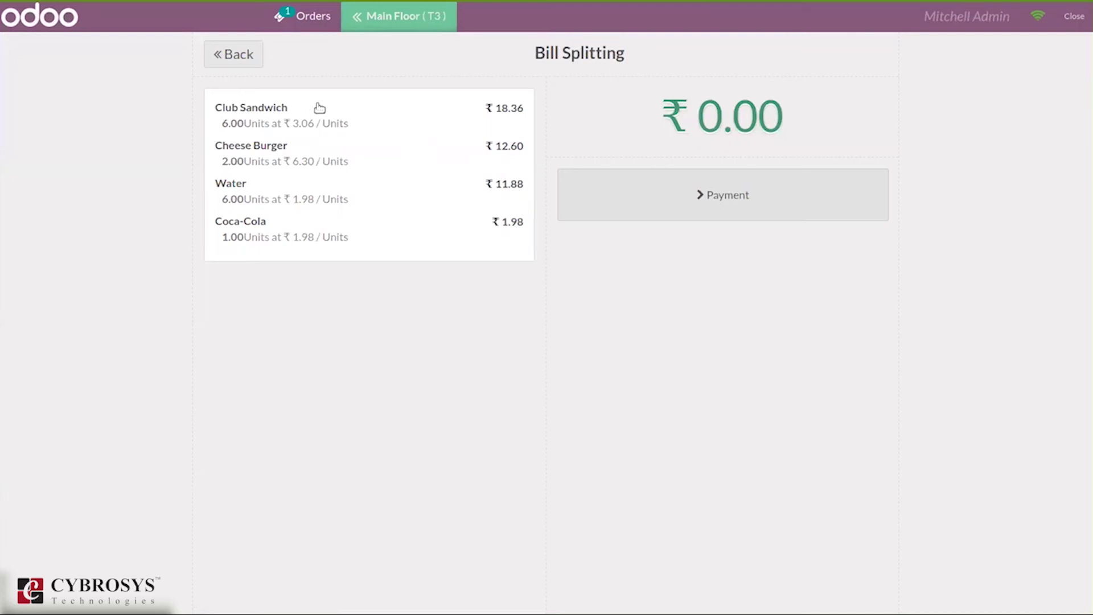
click(282, 116)
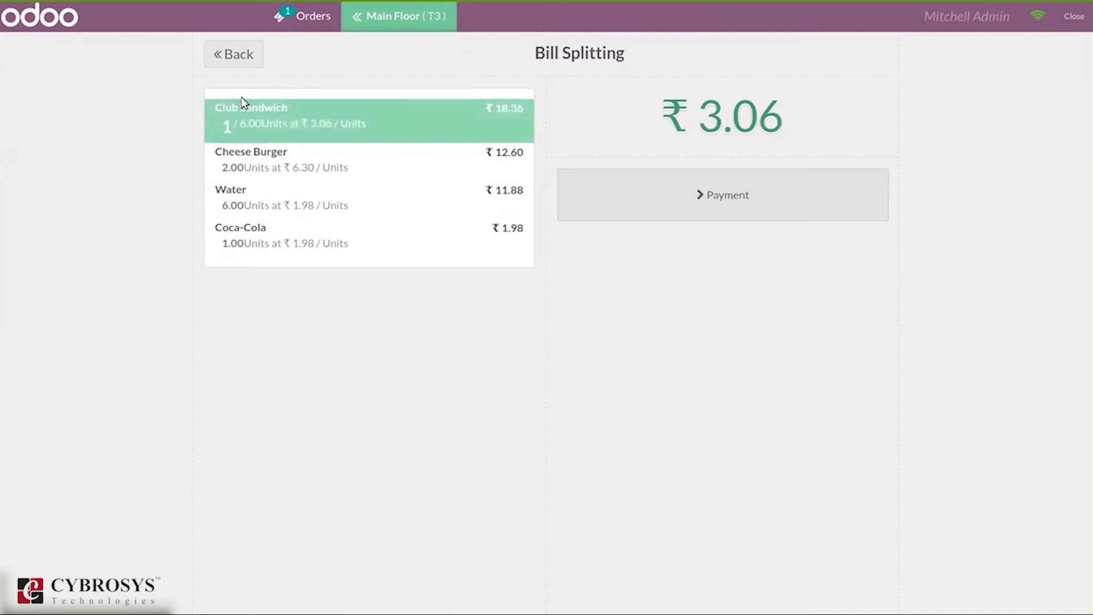
click(273, 126)
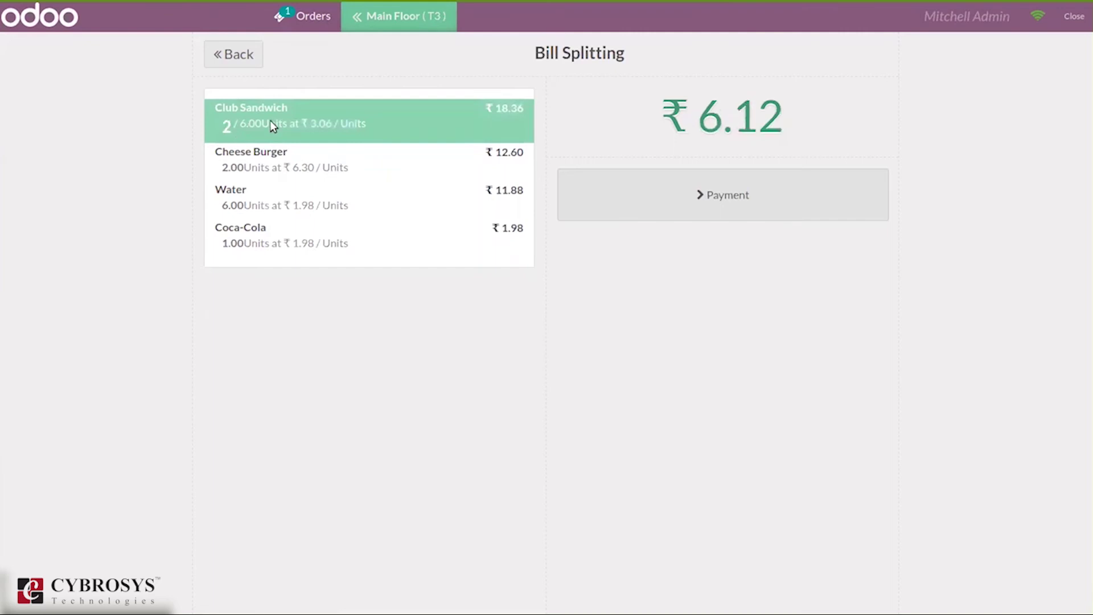
click(227, 125)
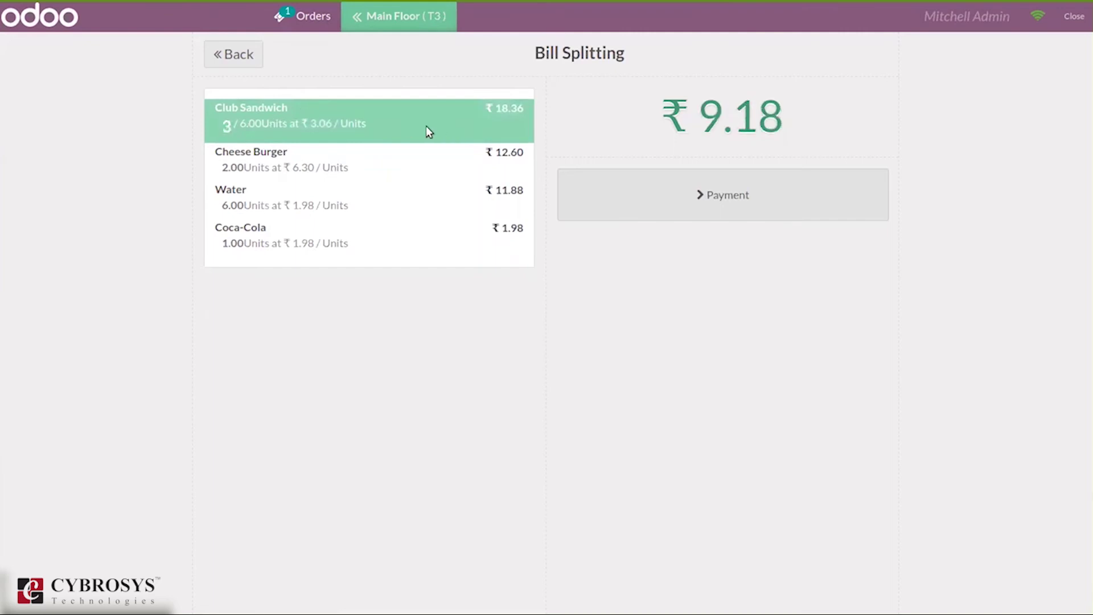
click(310, 166)
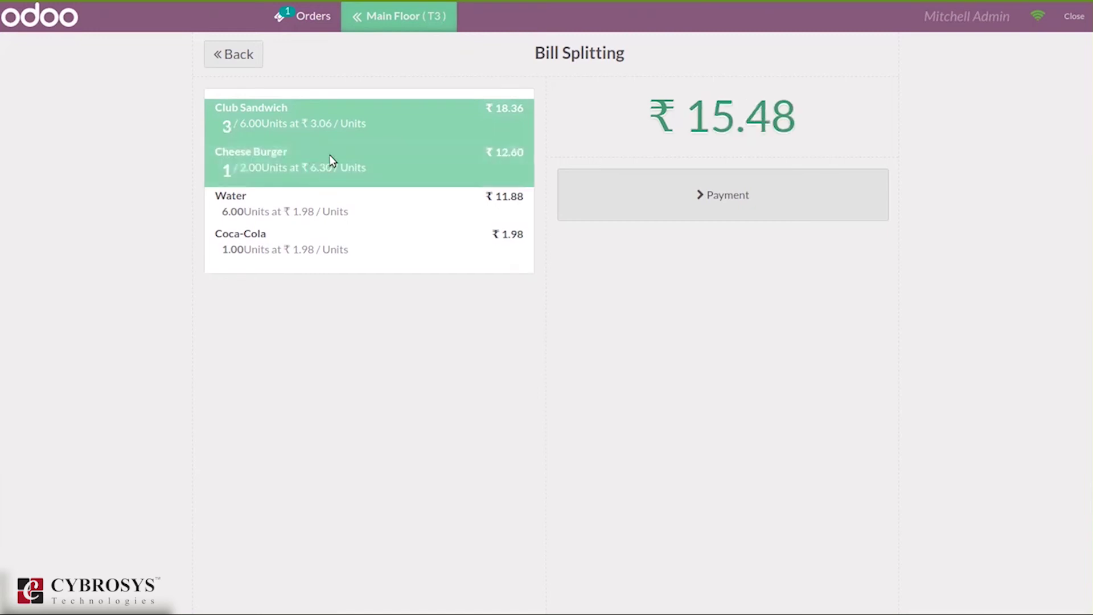
click(273, 208)
click(272, 206)
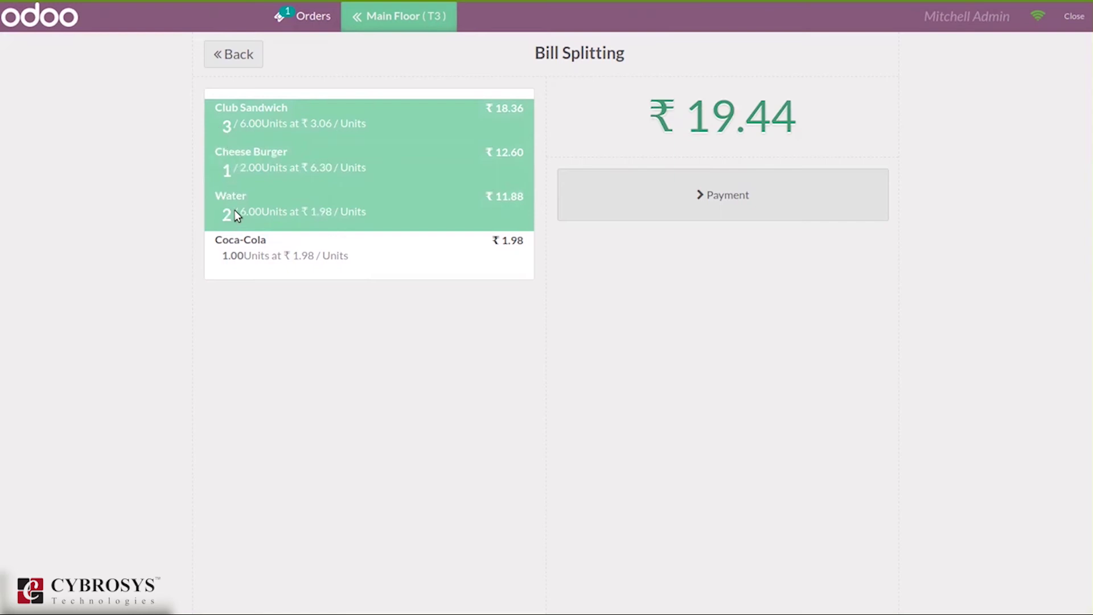
- Pay the split bill with ₹20.42 cash, validate it, and return to the floor plan
click(686, 186)
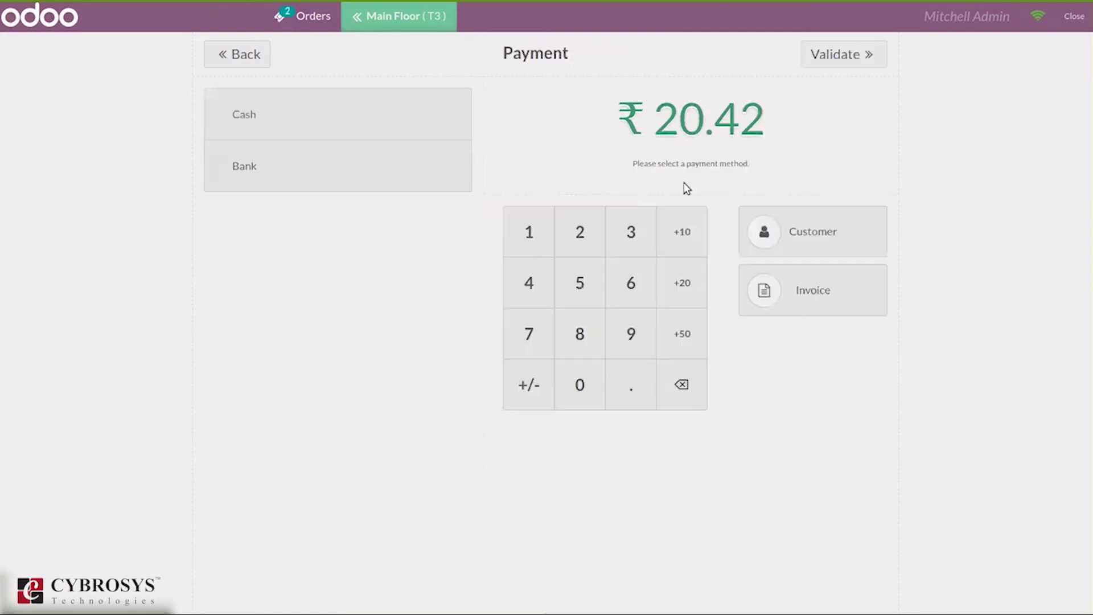
click(522, 234)
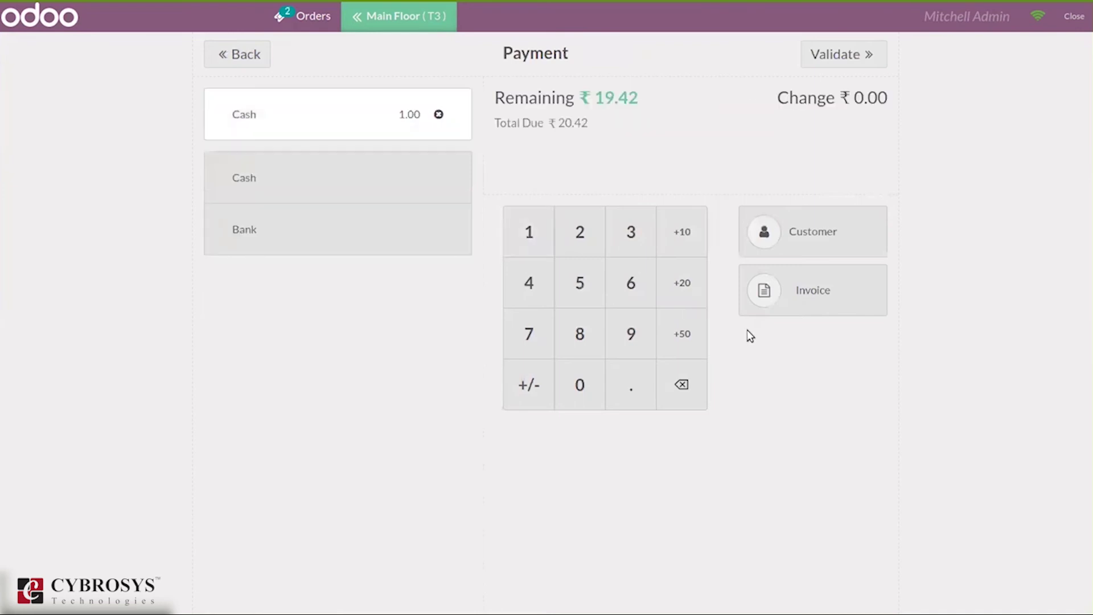
click(667, 381)
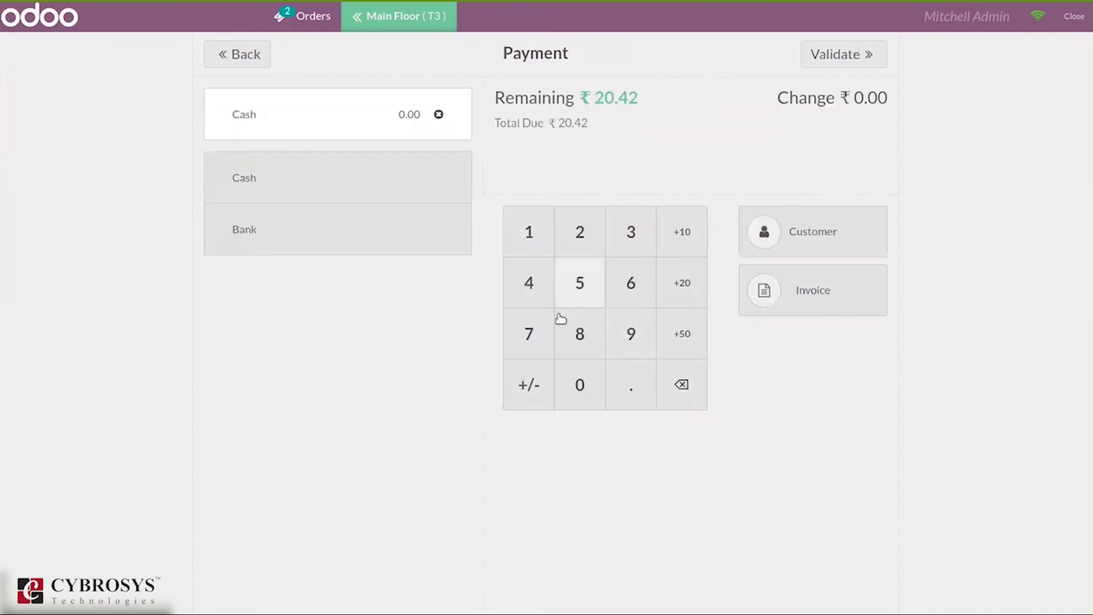
click(584, 246)
click(589, 386)
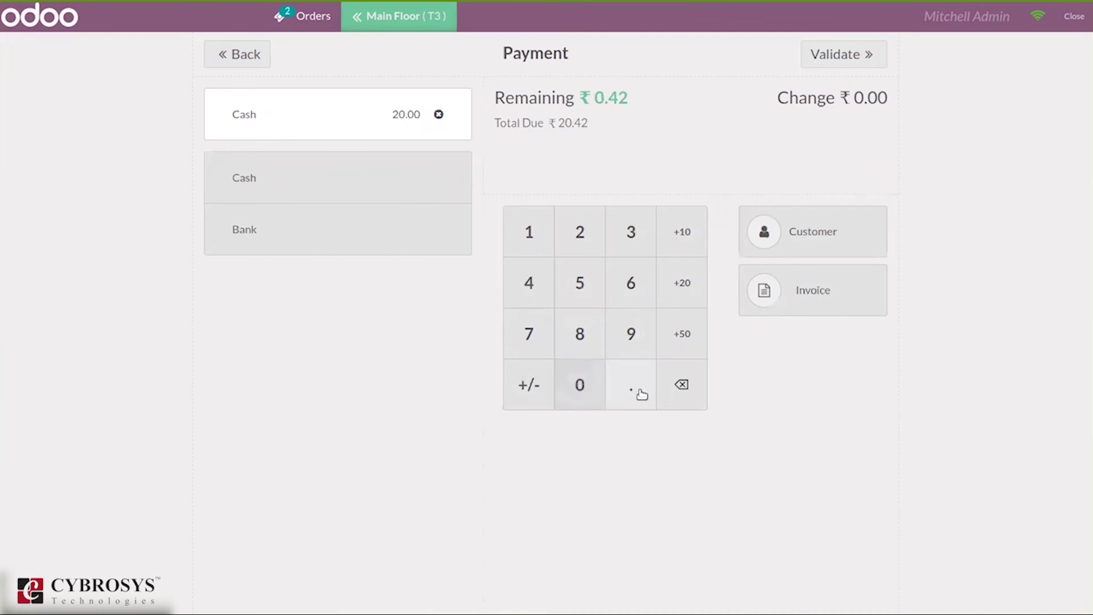
click(639, 392)
click(553, 276)
click(586, 231)
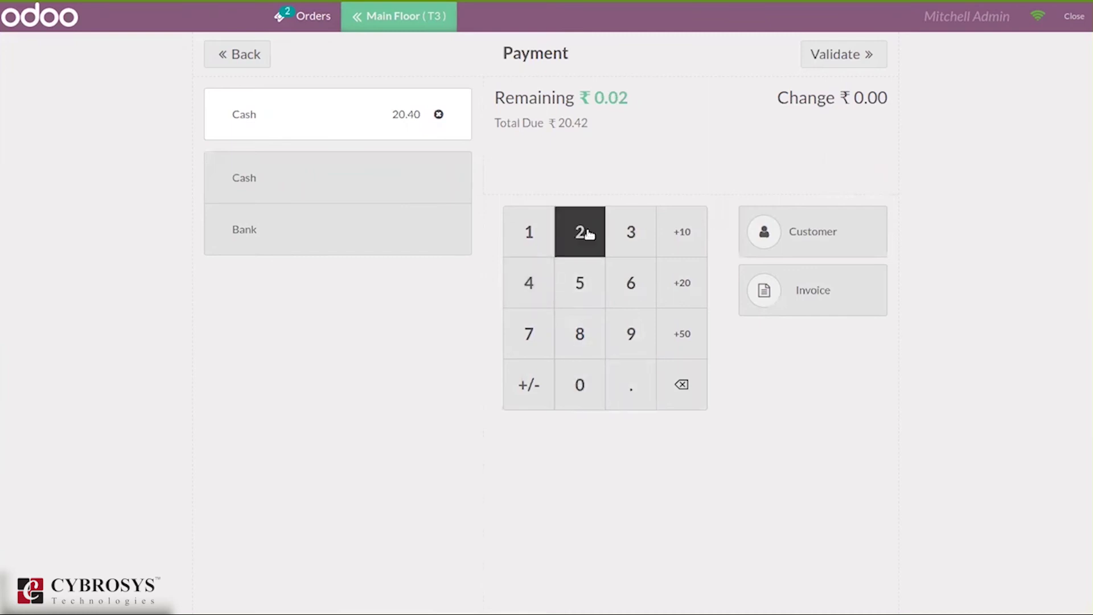
click(819, 53)
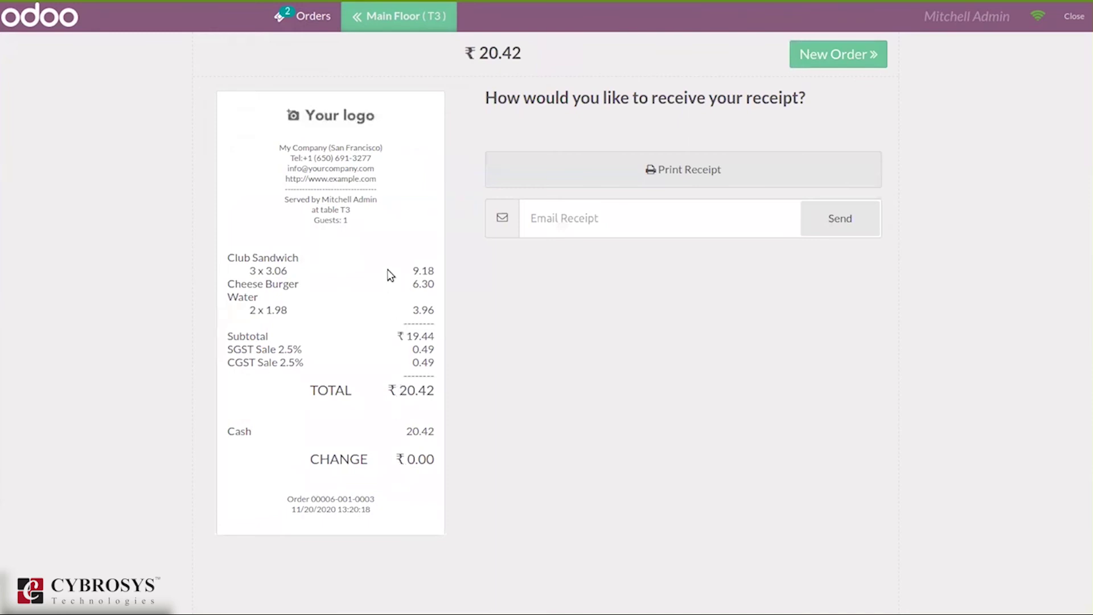
click(811, 55)
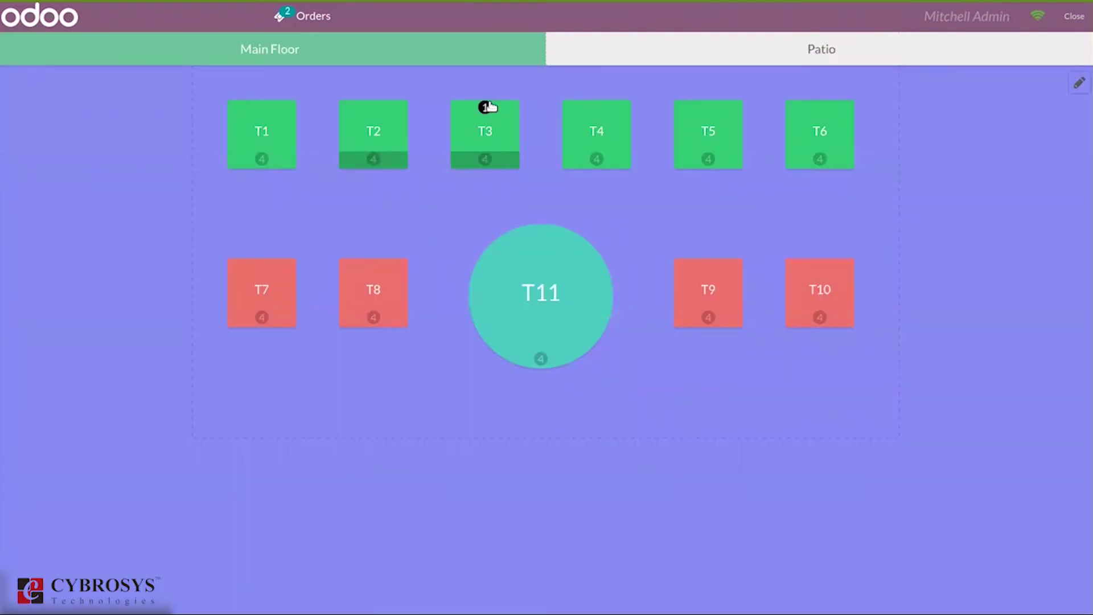
- Reopen table T3 and pay its remaining ₹26.66 in cash, validating the payment
click(488, 135)
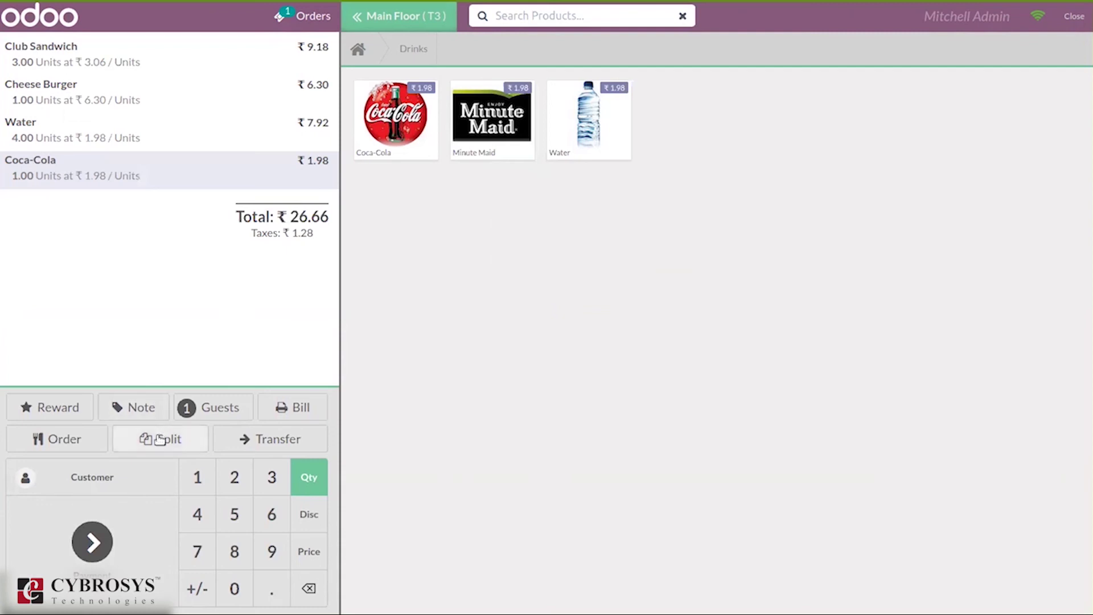
click(93, 544)
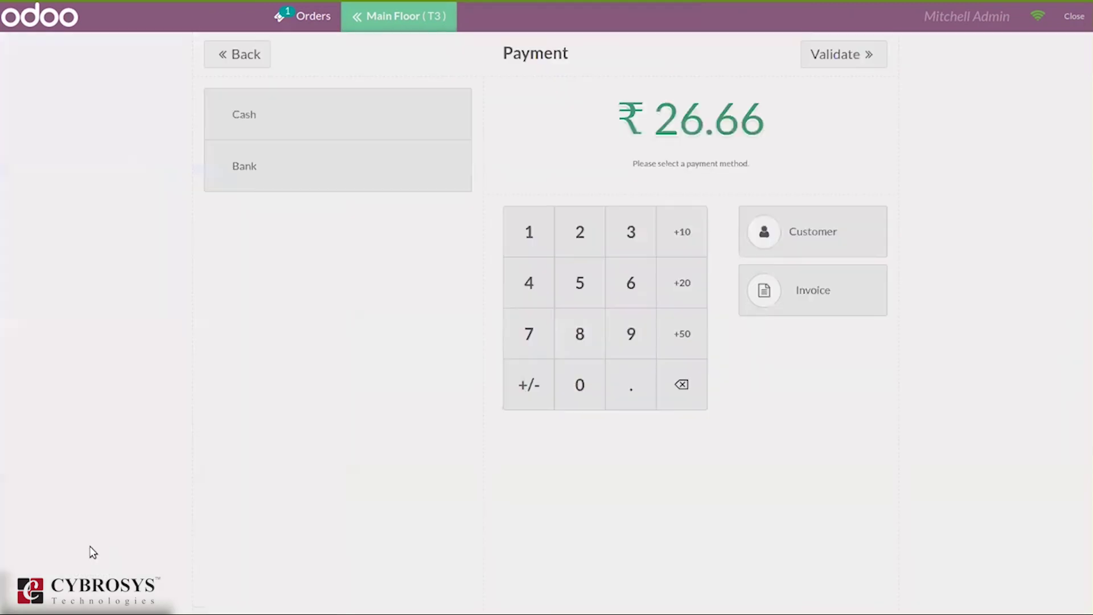
click(586, 231)
click(630, 284)
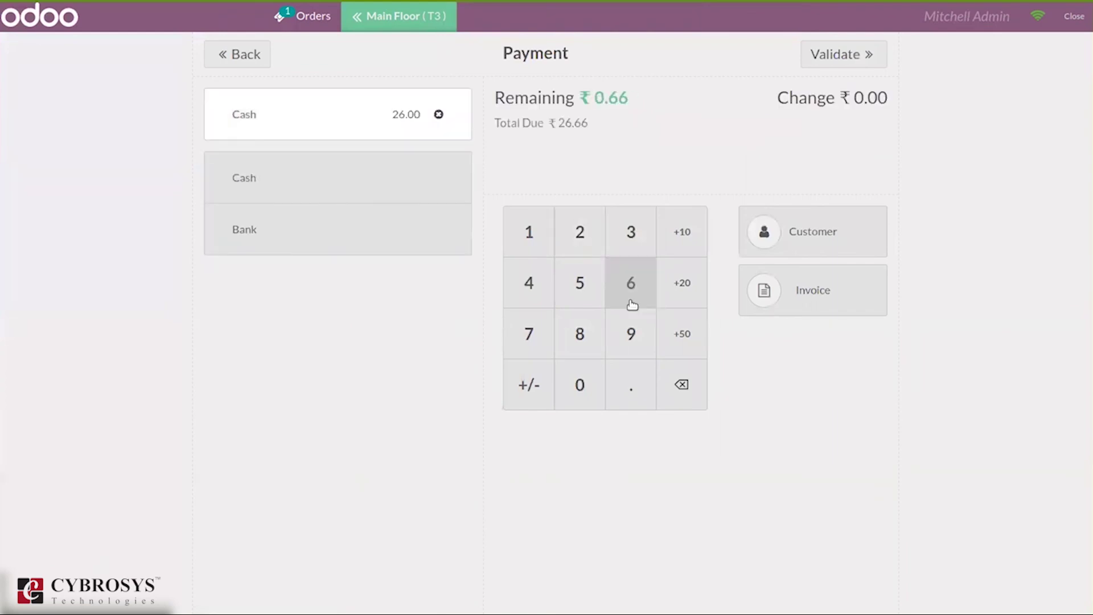
click(631, 384)
click(631, 281)
click(631, 282)
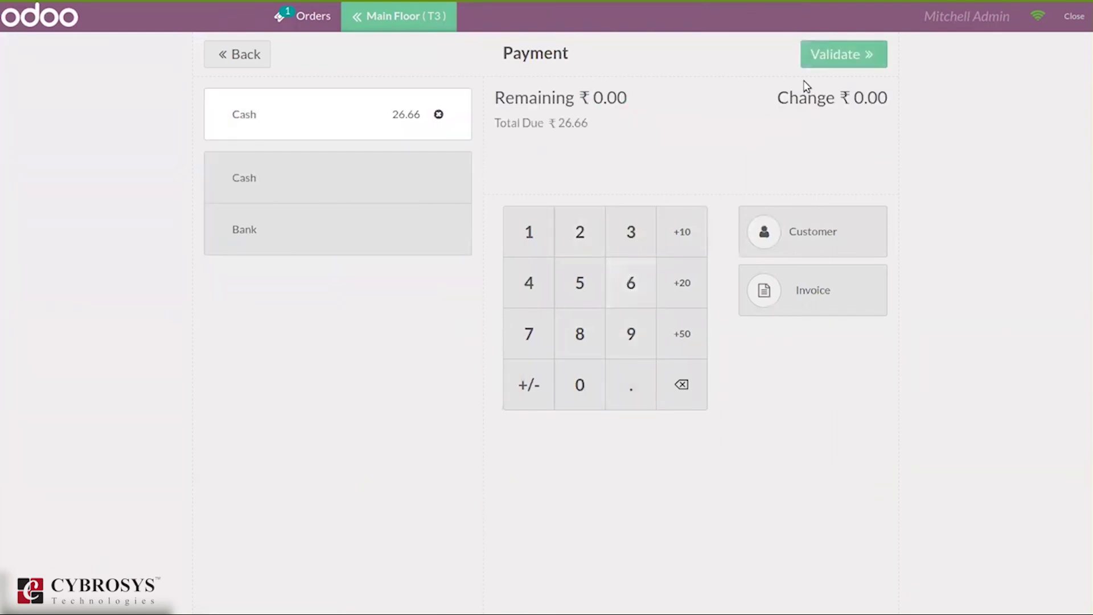
click(822, 56)
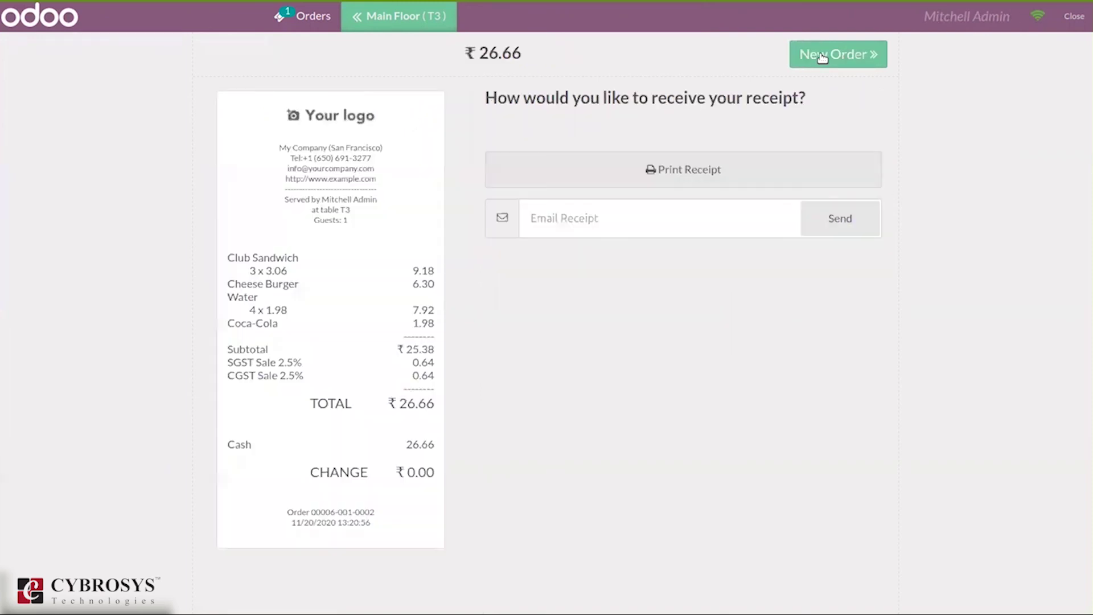
click(858, 64)
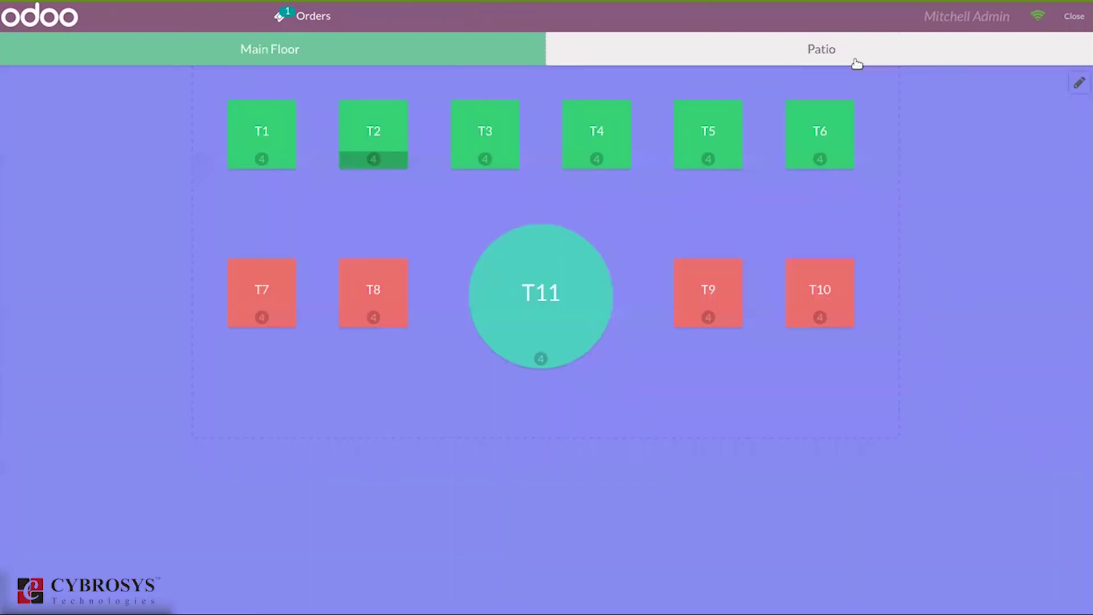